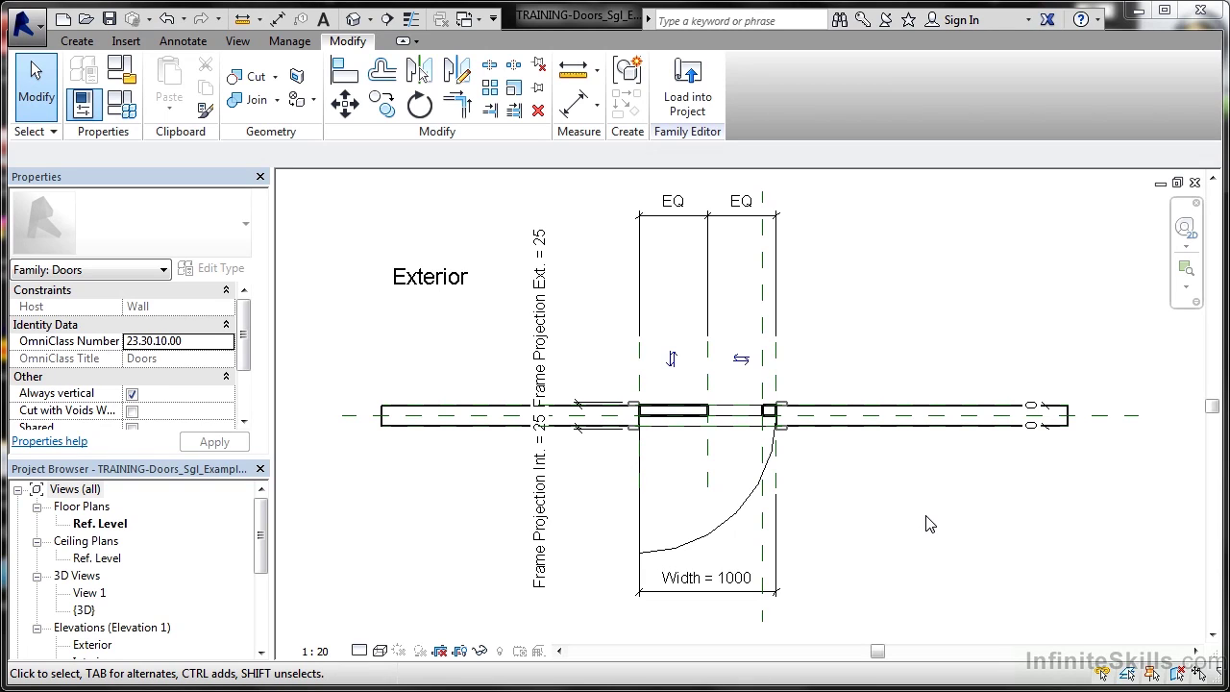
Inspect the void extrusion, then view the door family in 3D.
left_click(741, 416)
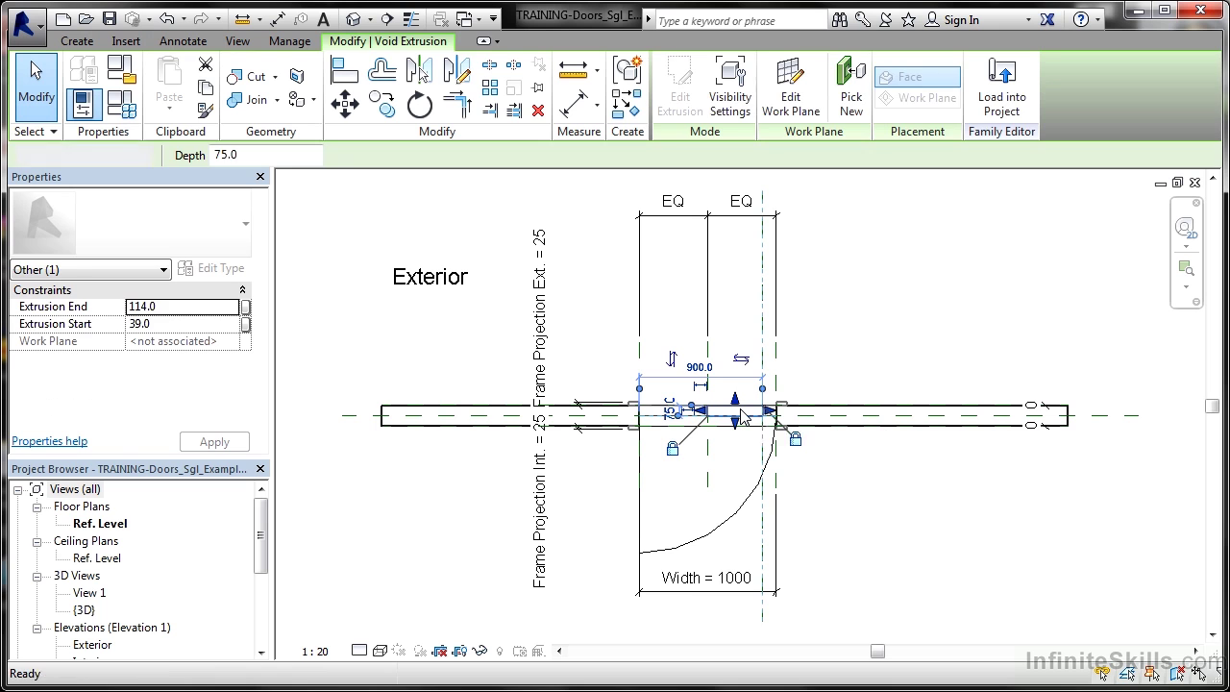
key("Escape")
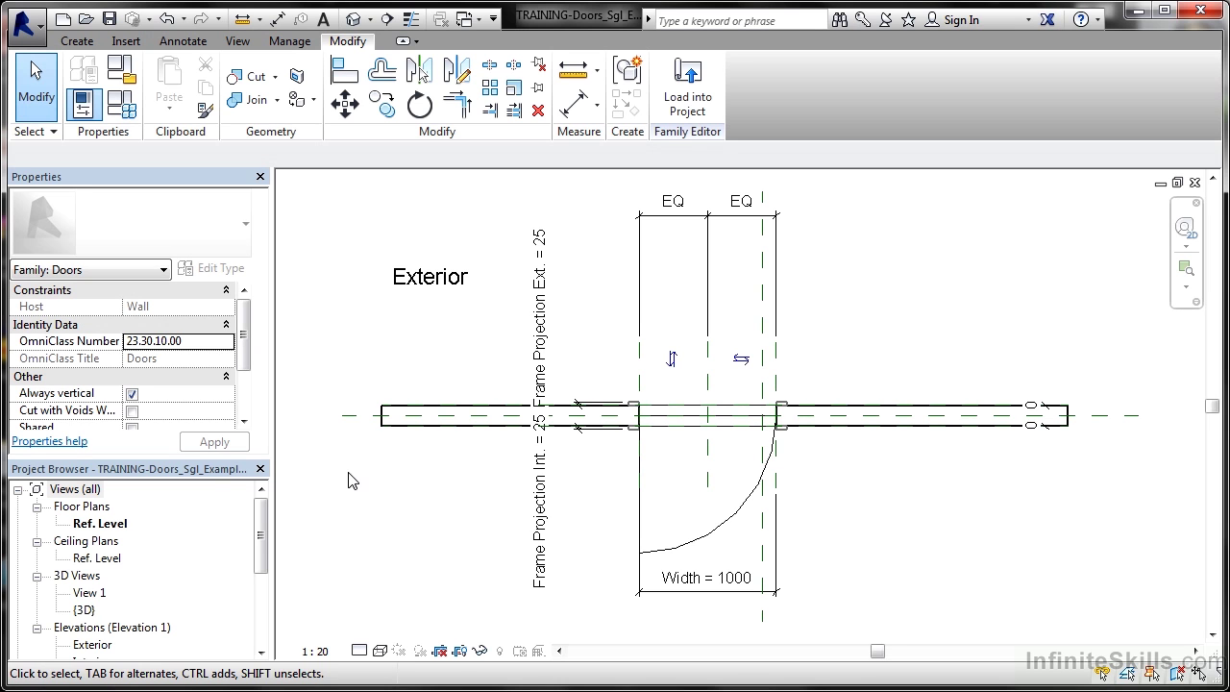
double_click(85, 611)
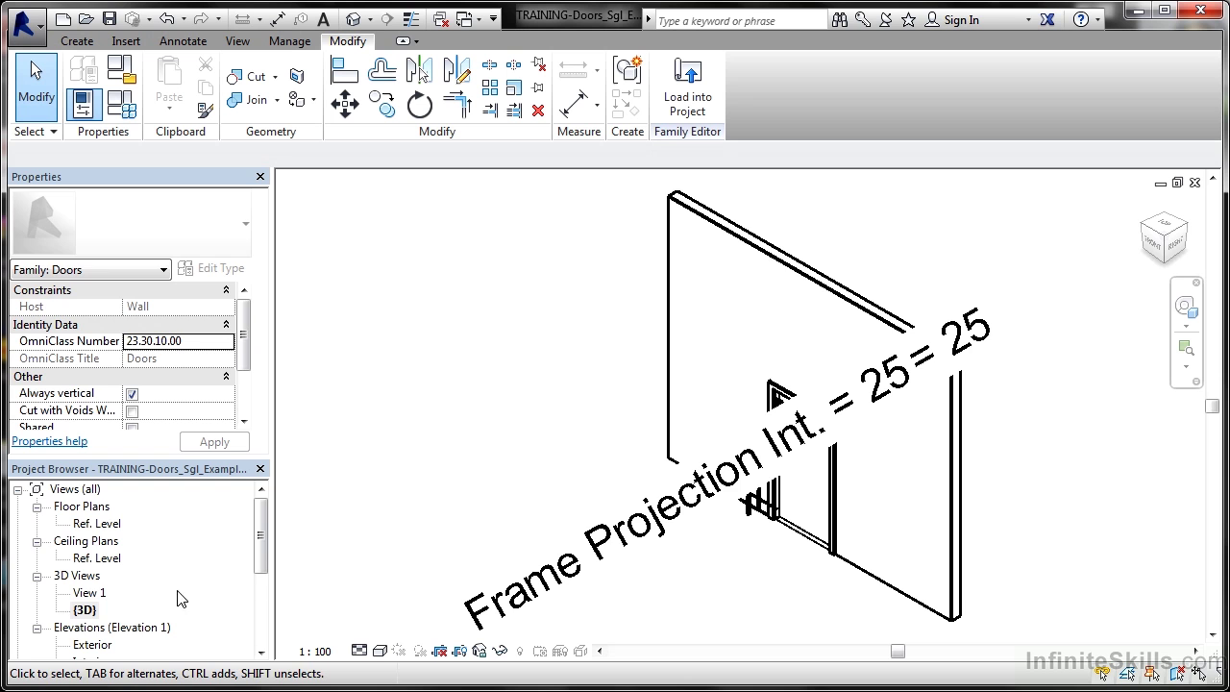
scroll(265, 562, "down", 1)
scroll(266, 562, "down", 3)
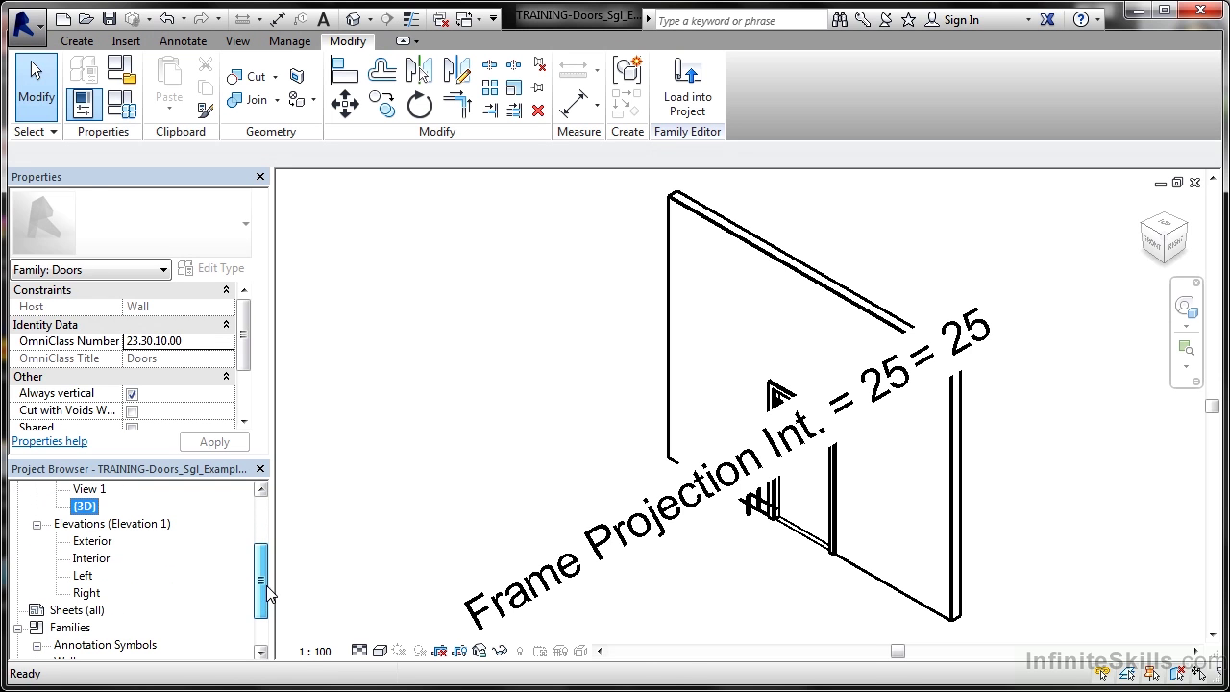
Check the Door Opening Top and Btm reference planes on the Exterior elevation, then view the Interior elevation.
double_click(96, 542)
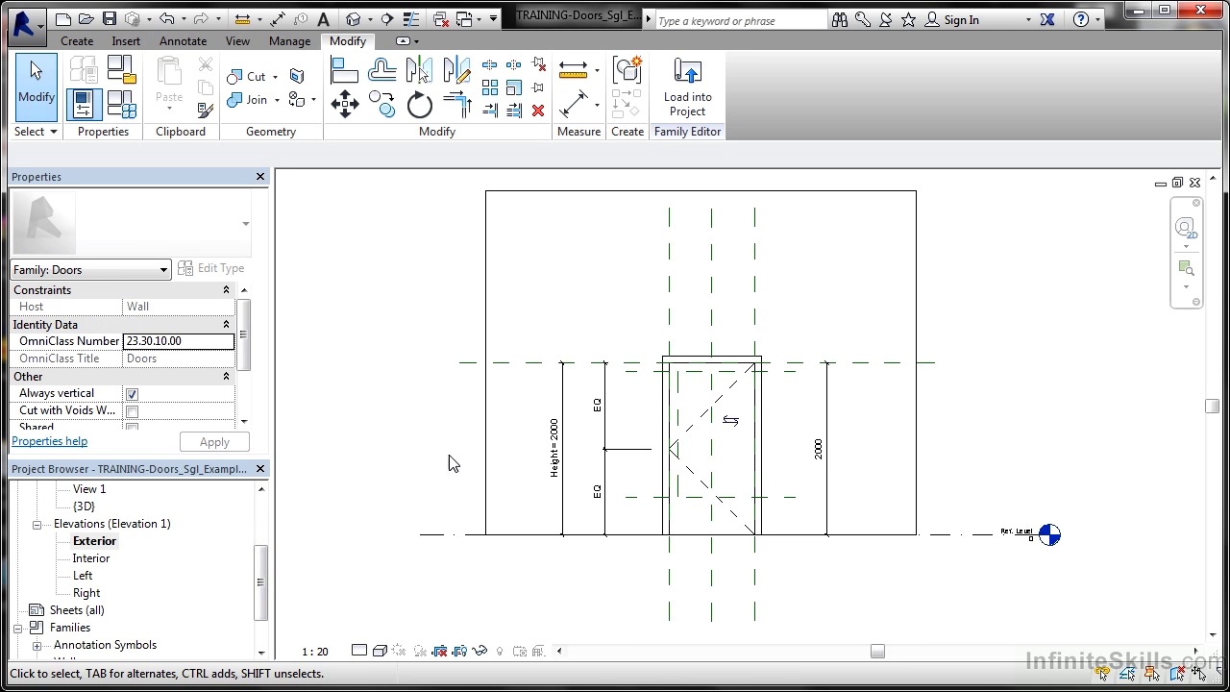
left_click(684, 394)
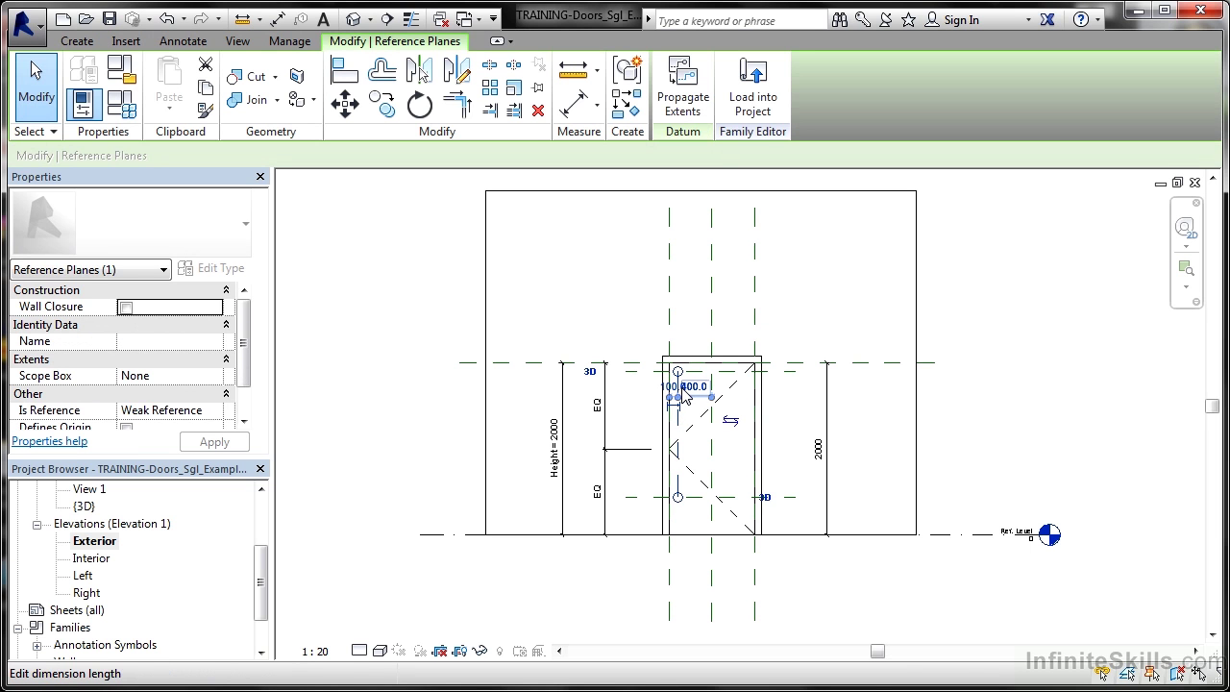
key("Escape")
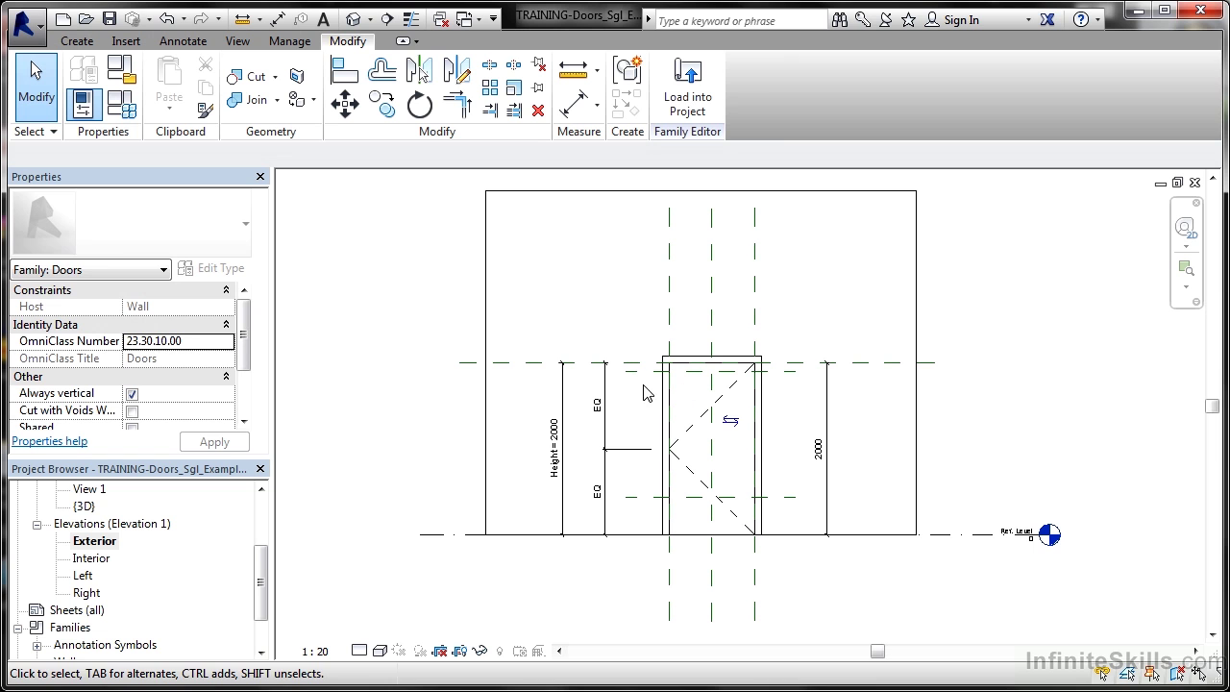
left_click(638, 376)
key("Escape")
left_click(628, 499)
key("Escape")
double_click(96, 558)
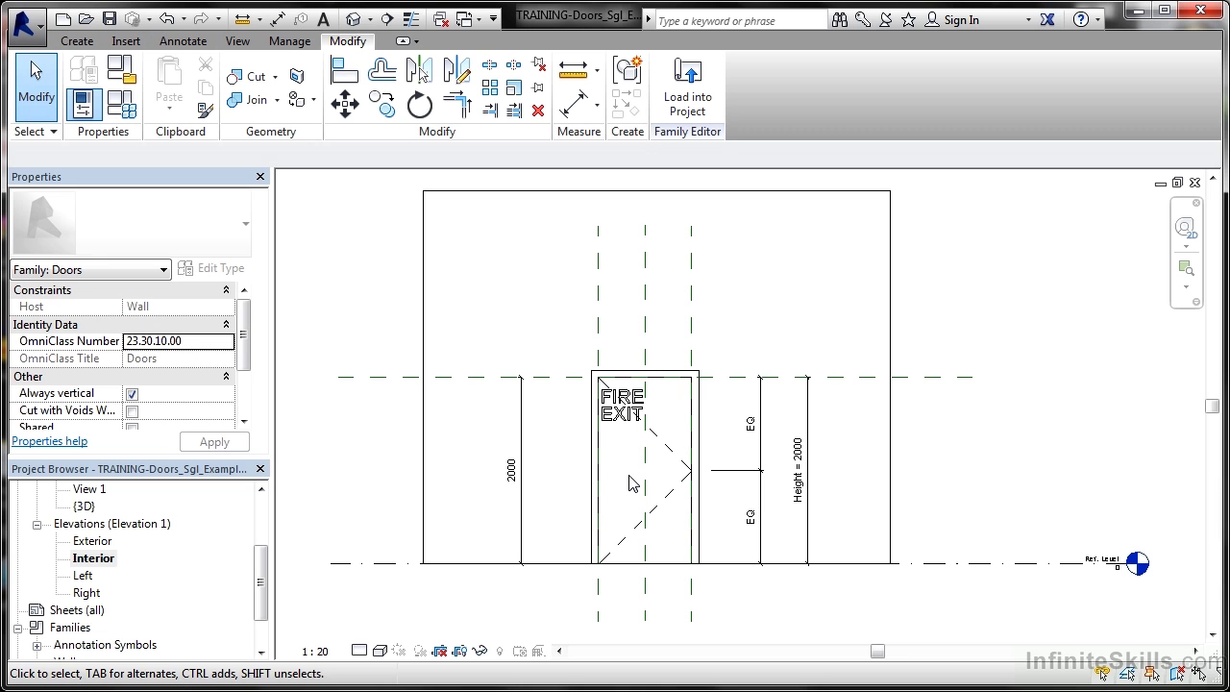
View the Left and Right elevations, then return to the Ref. Level floor plan showing Width = 1000.
left_click(87, 576)
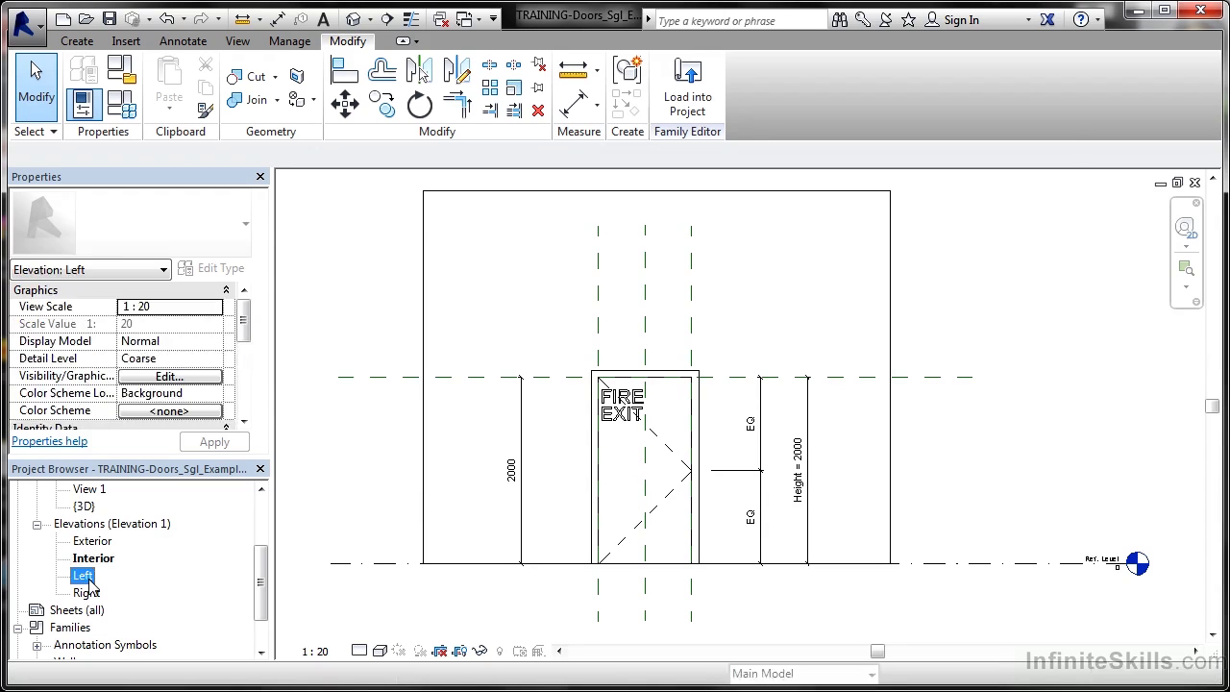
double_click(87, 576)
double_click(89, 592)
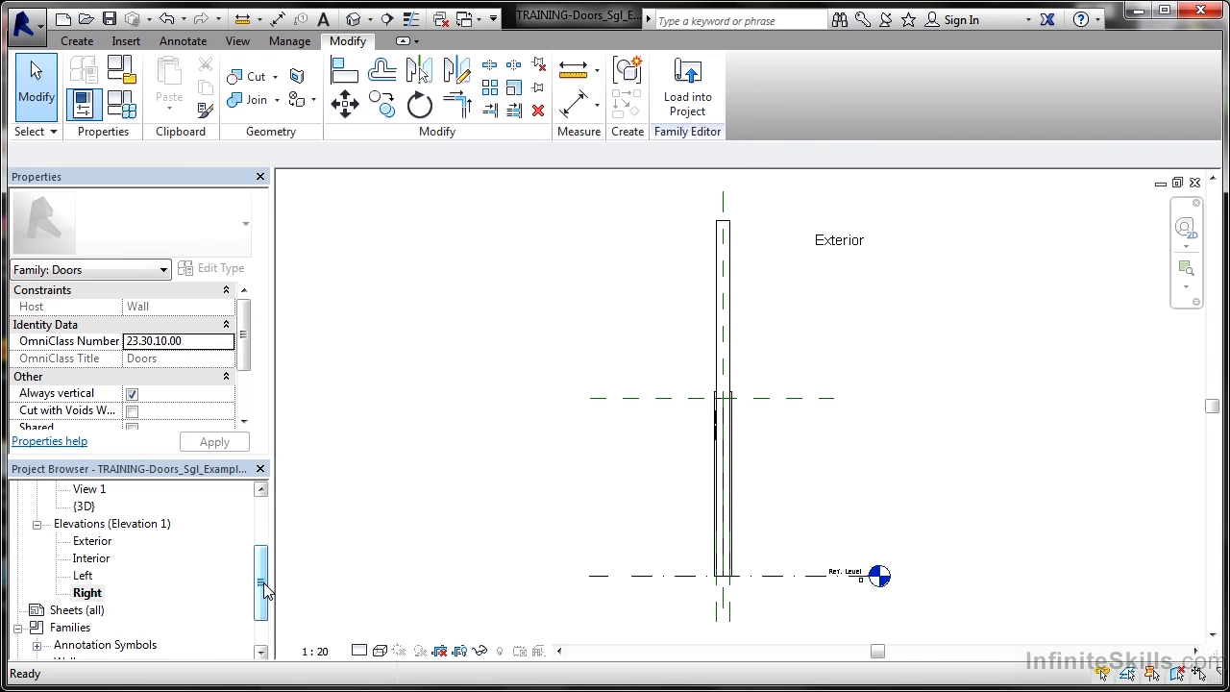
left_click_drag(262, 590, 268, 522)
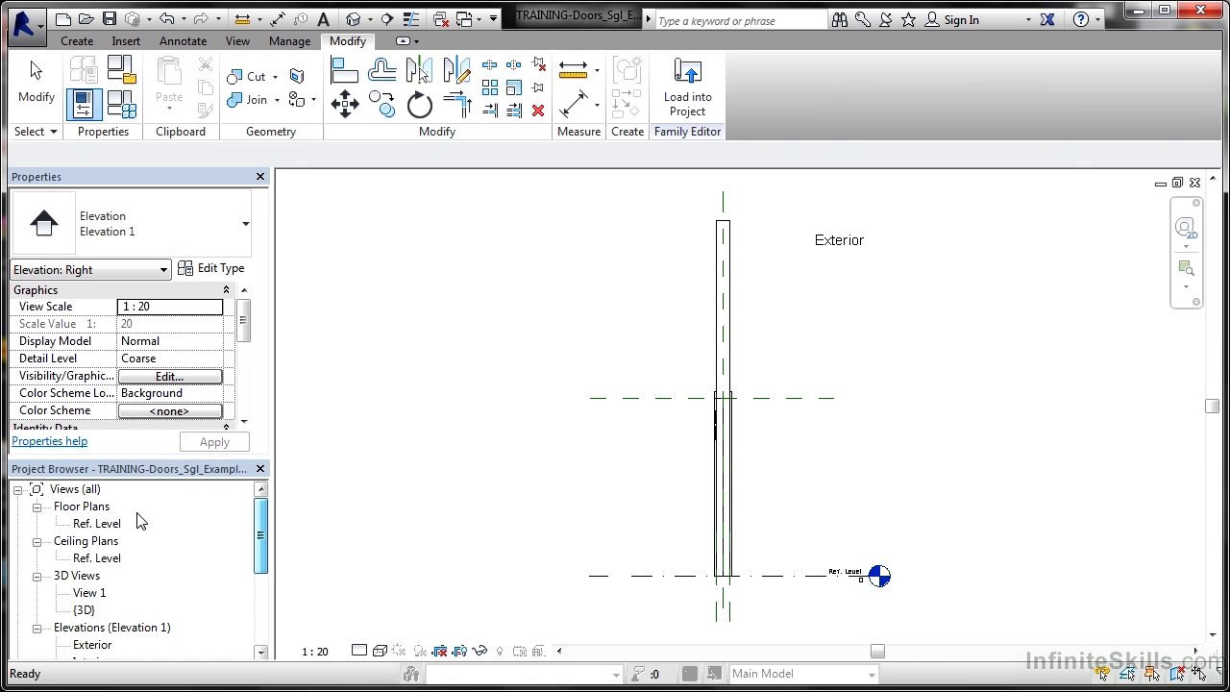
double_click(96, 523)
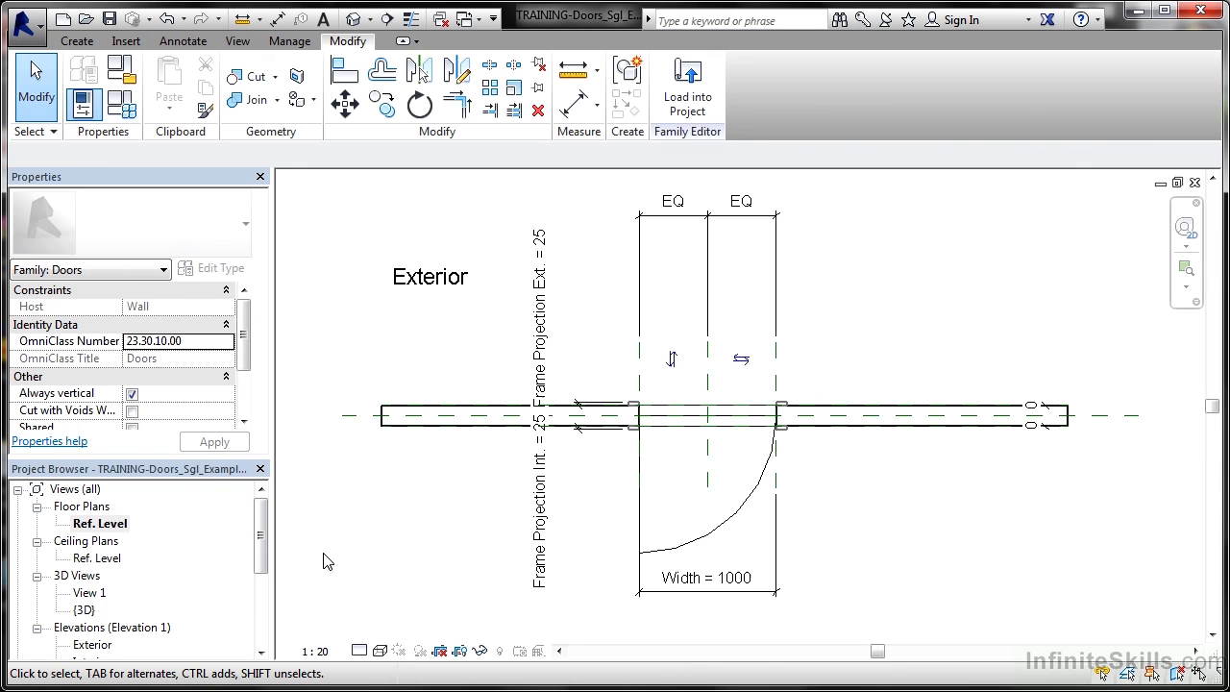
Save As Family, keeping the name TRAINING-Doors_Sgl_Example.rfa in the Projects folder.
left_click(38, 32)
mouse_move(77, 246)
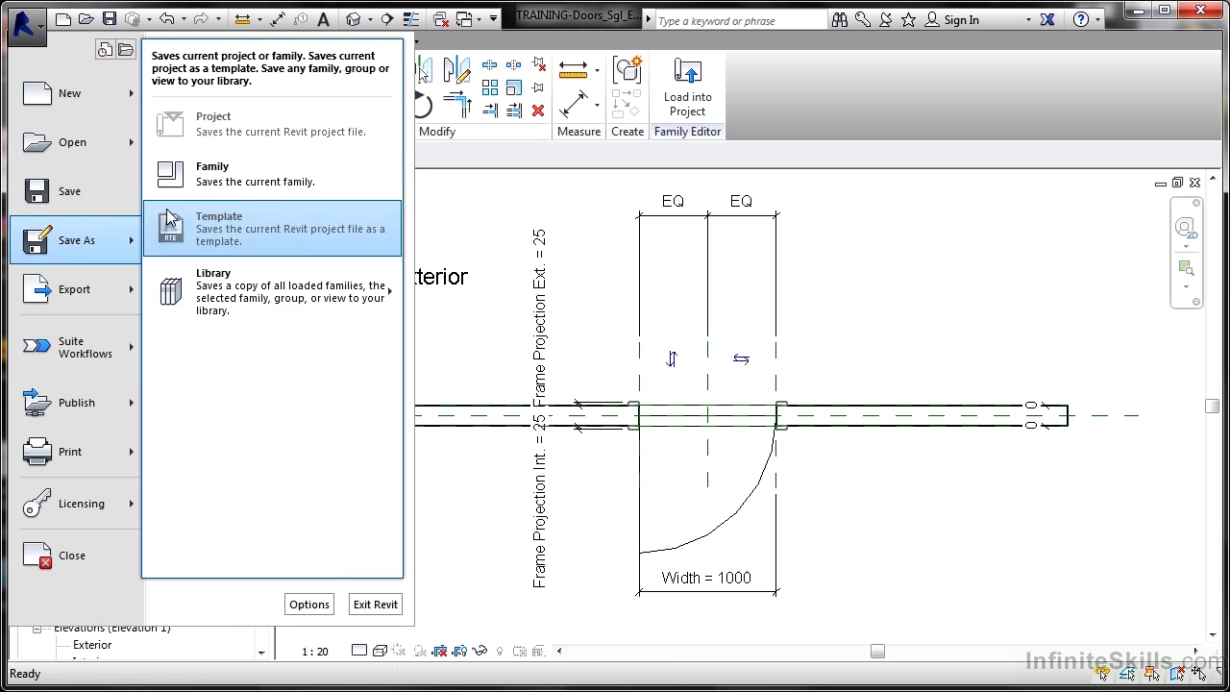
left_click(208, 179)
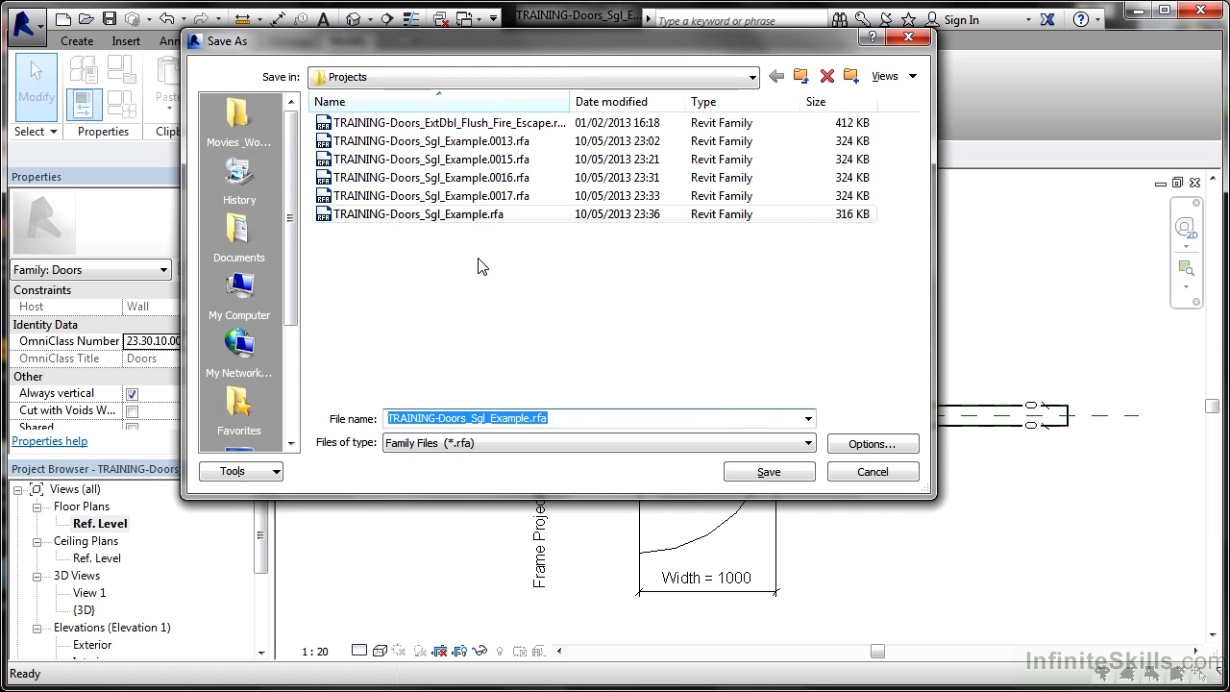
left_click(770, 473)
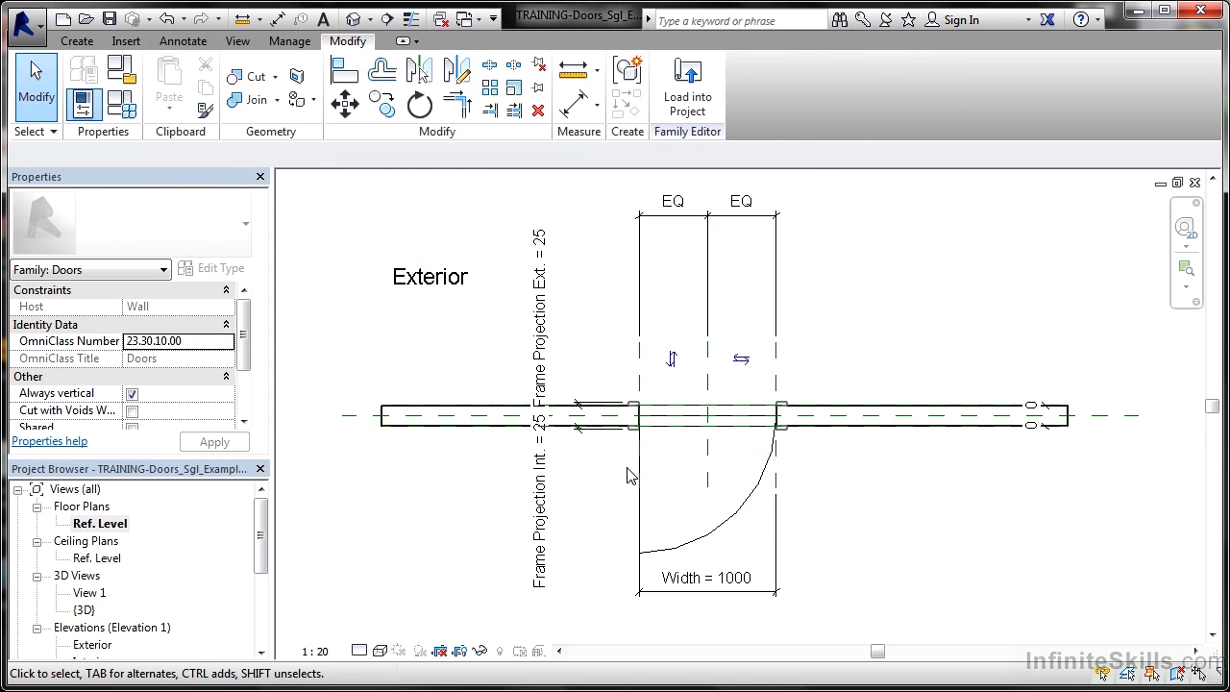
Load TRAINING-Doors_Sgl_Example into the project and place one FIRE EXIT door in the 3D view's end wall.
left_click(687, 112)
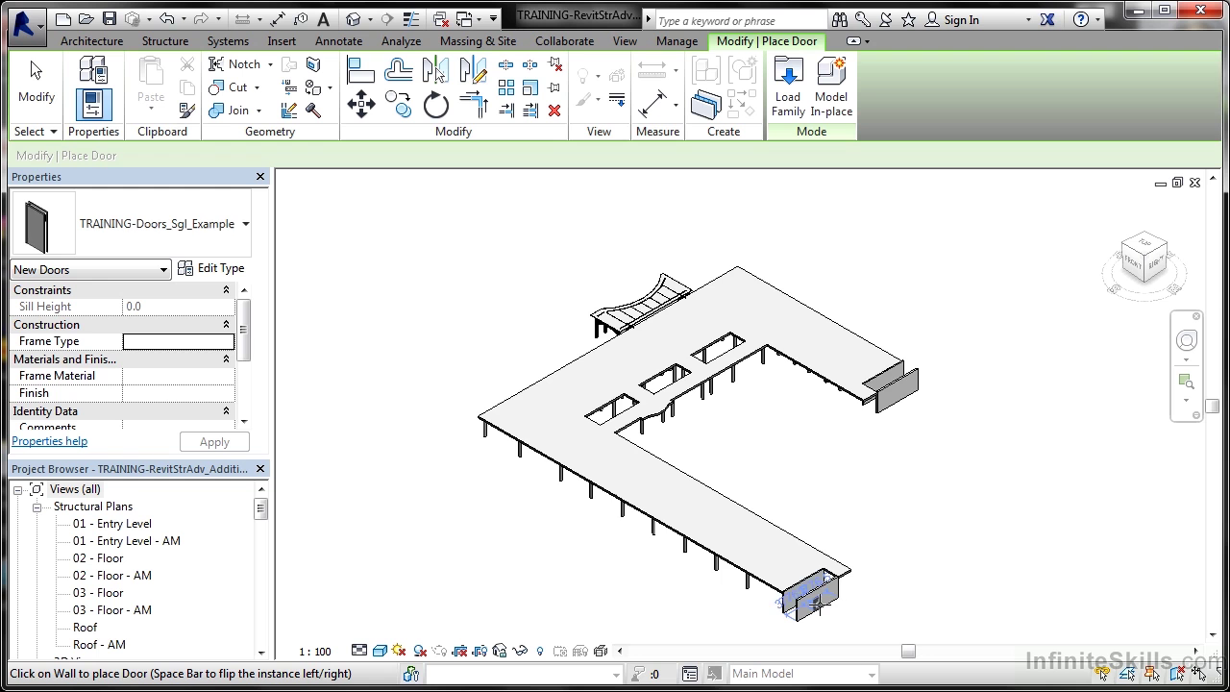
scroll(815, 604, "up", 6)
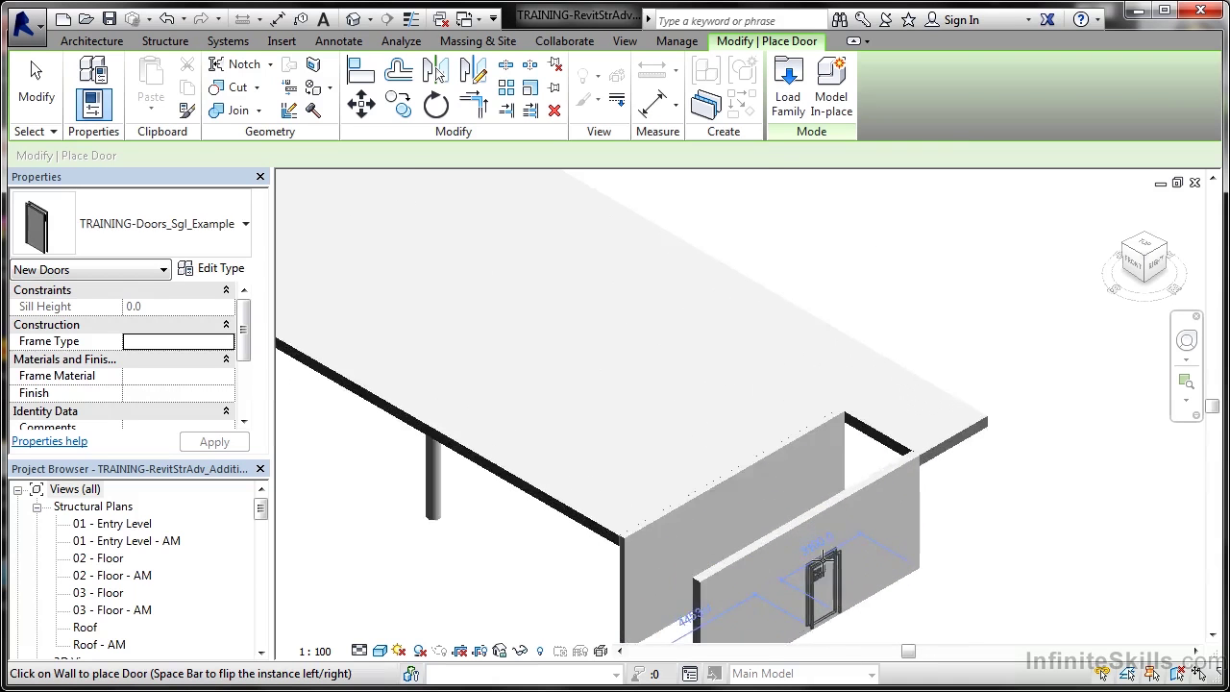
middle_click_drag(823, 555, 752, 426)
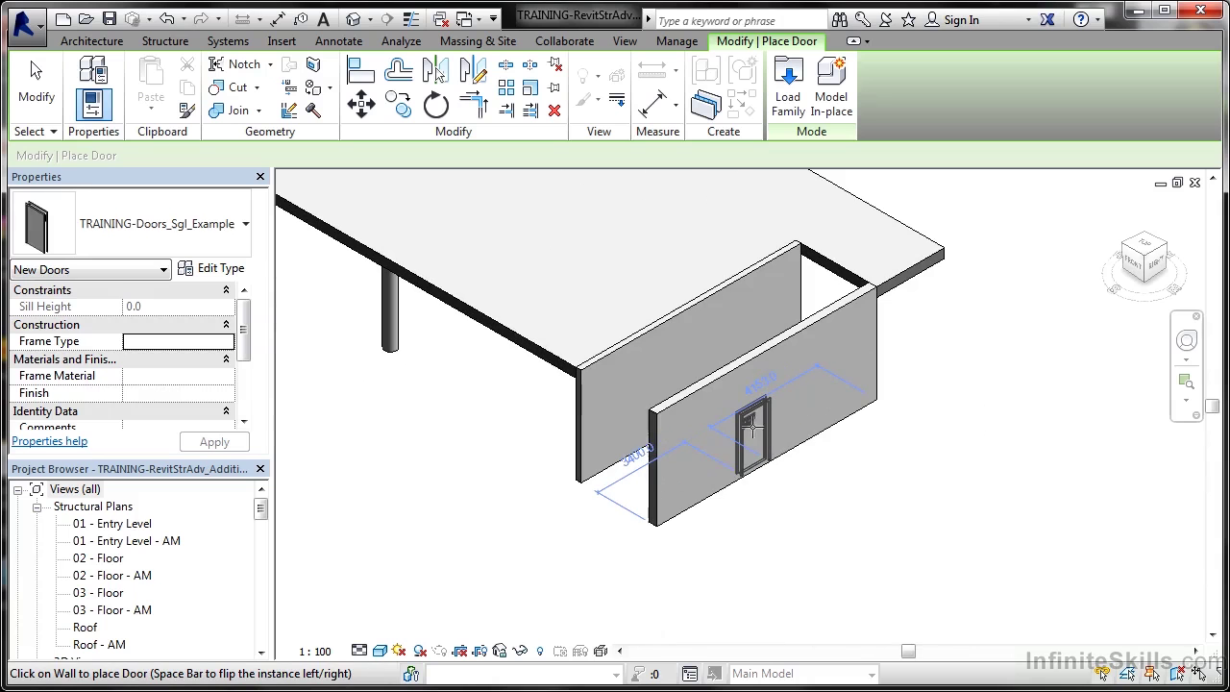
scroll(760, 423, "up", 5)
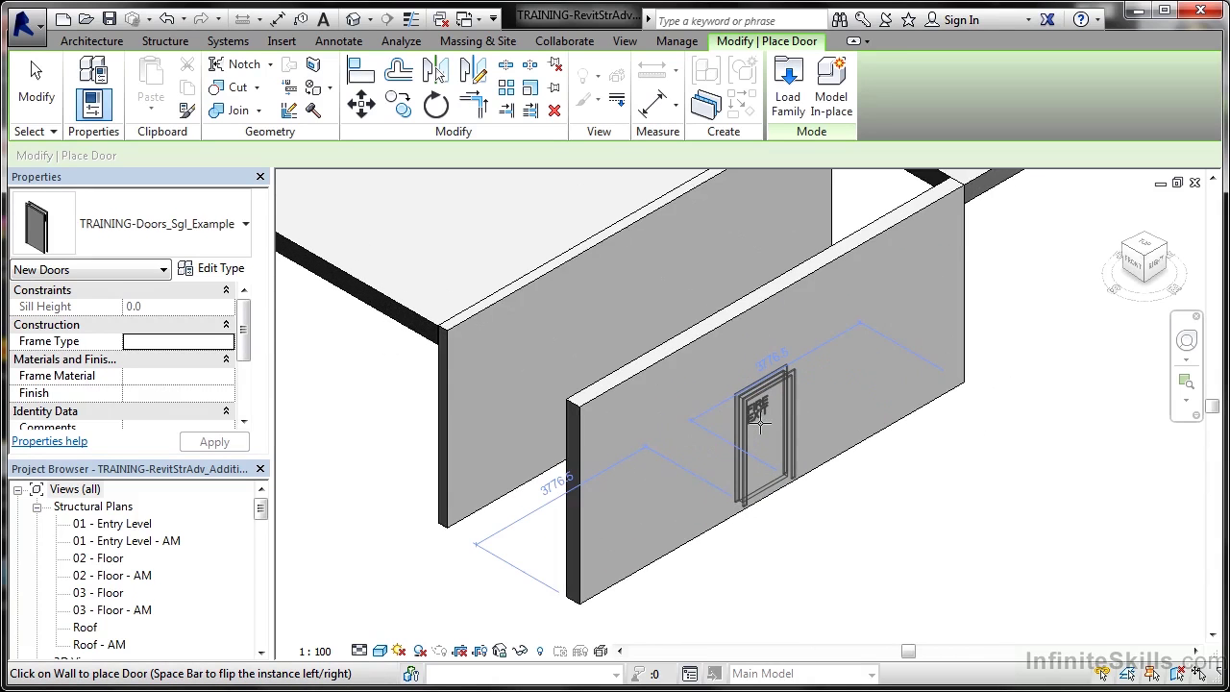
left_click(782, 411)
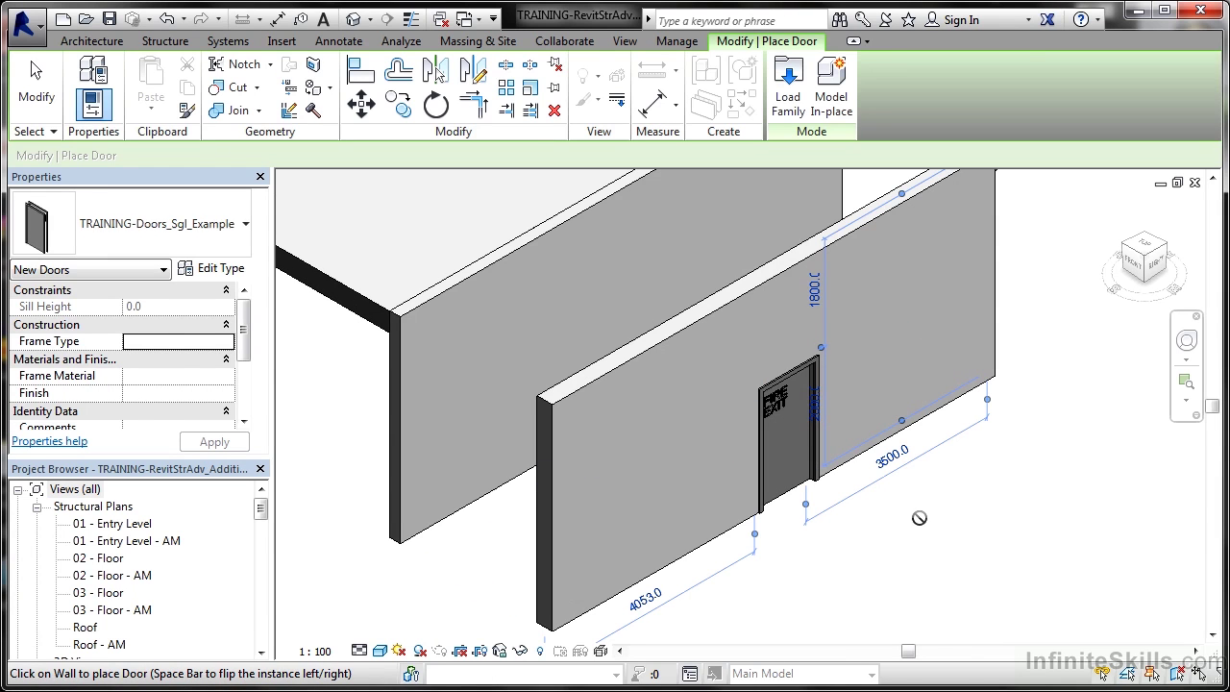
key("Escape")
key("Escape")
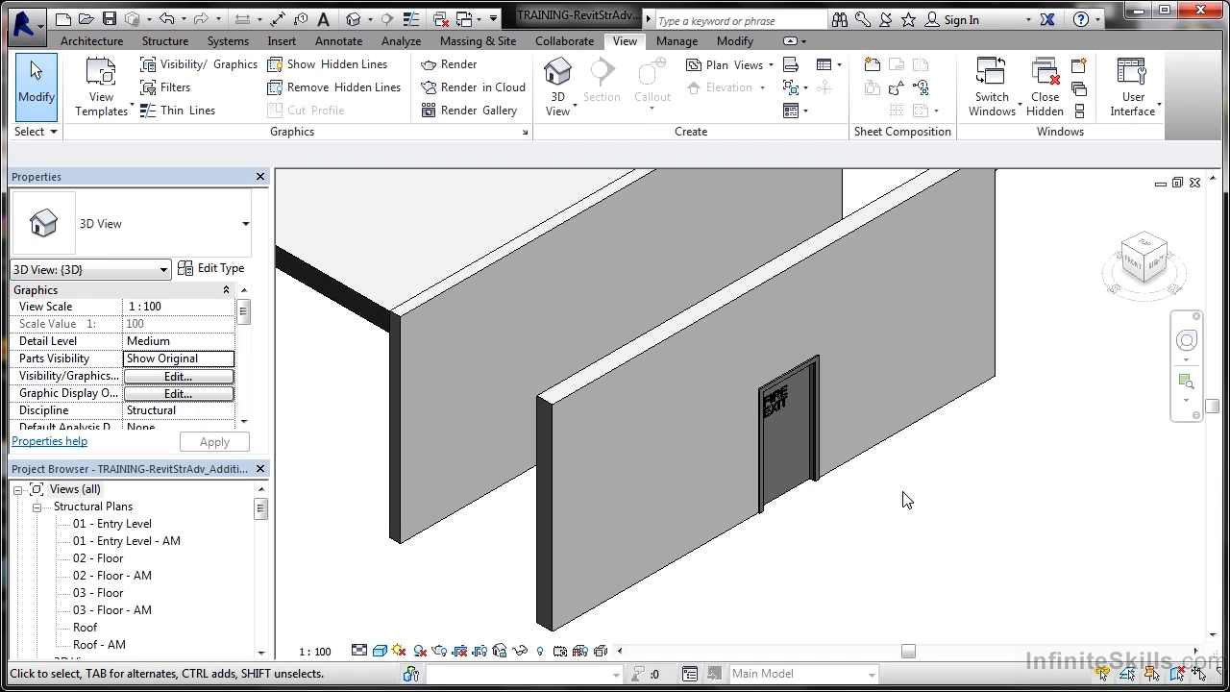
On the 01 - Entry Level plan, flip the placed door's facing so it swings the other way.
double_click(122, 528)
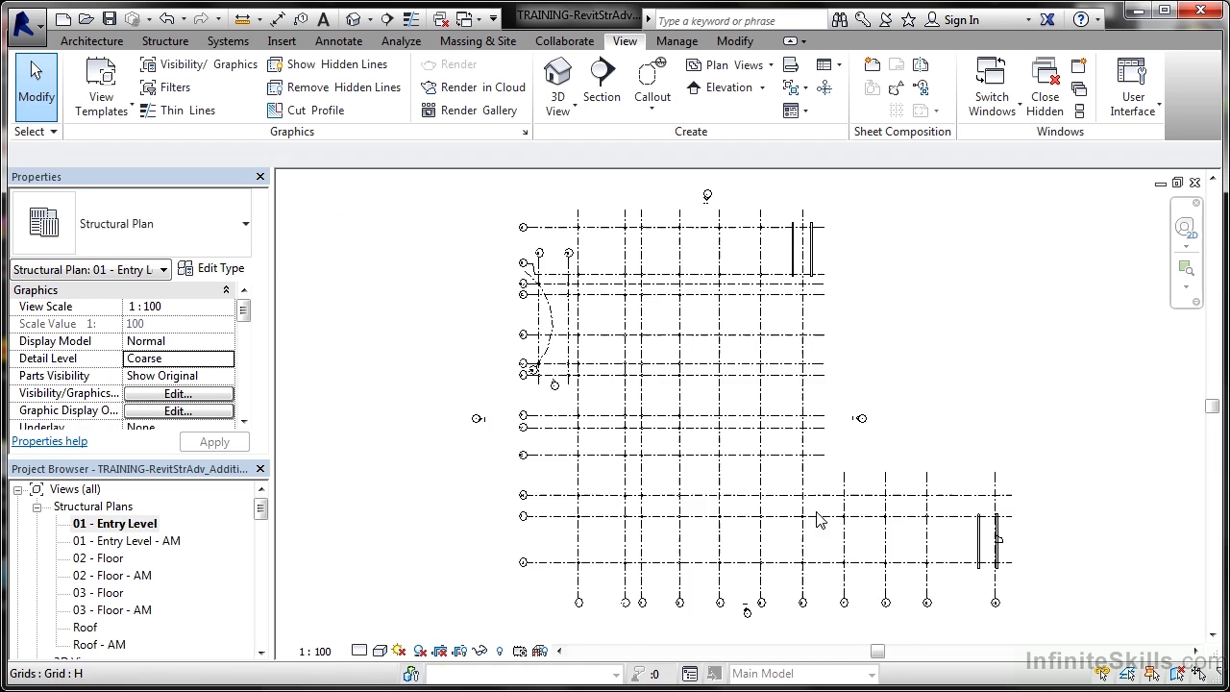
scroll(1003, 545, "up", 6)
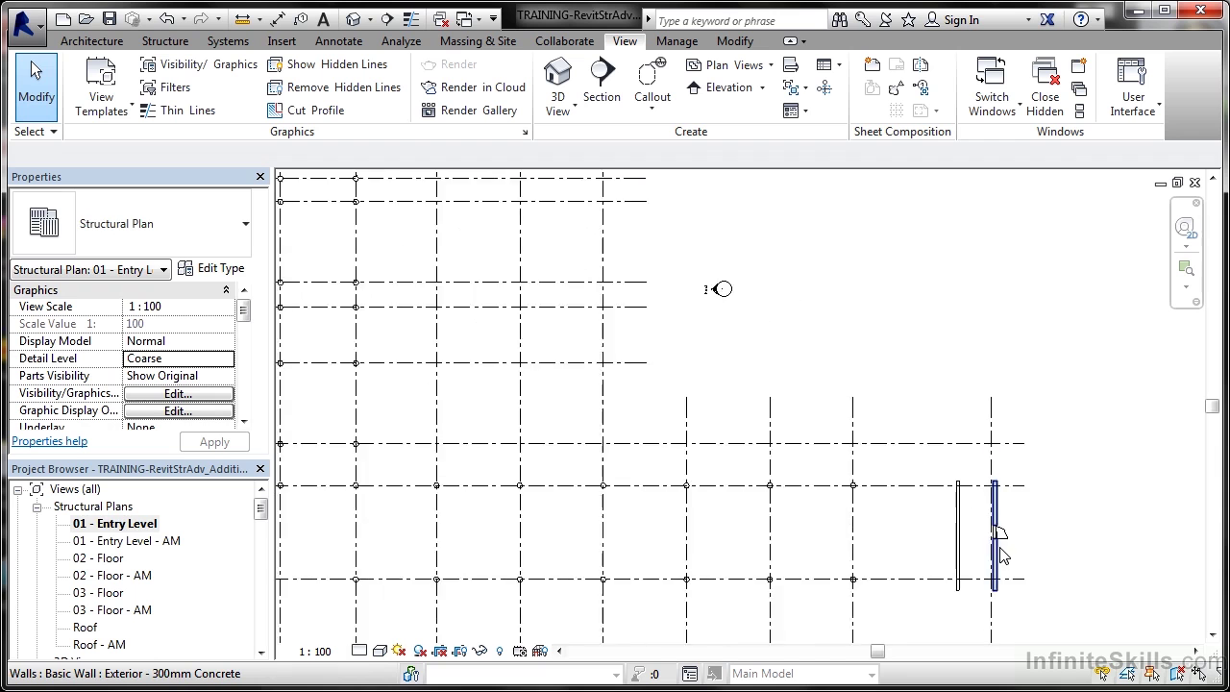
scroll(999, 555, "up", 4)
scroll(1000, 554, "up", 3)
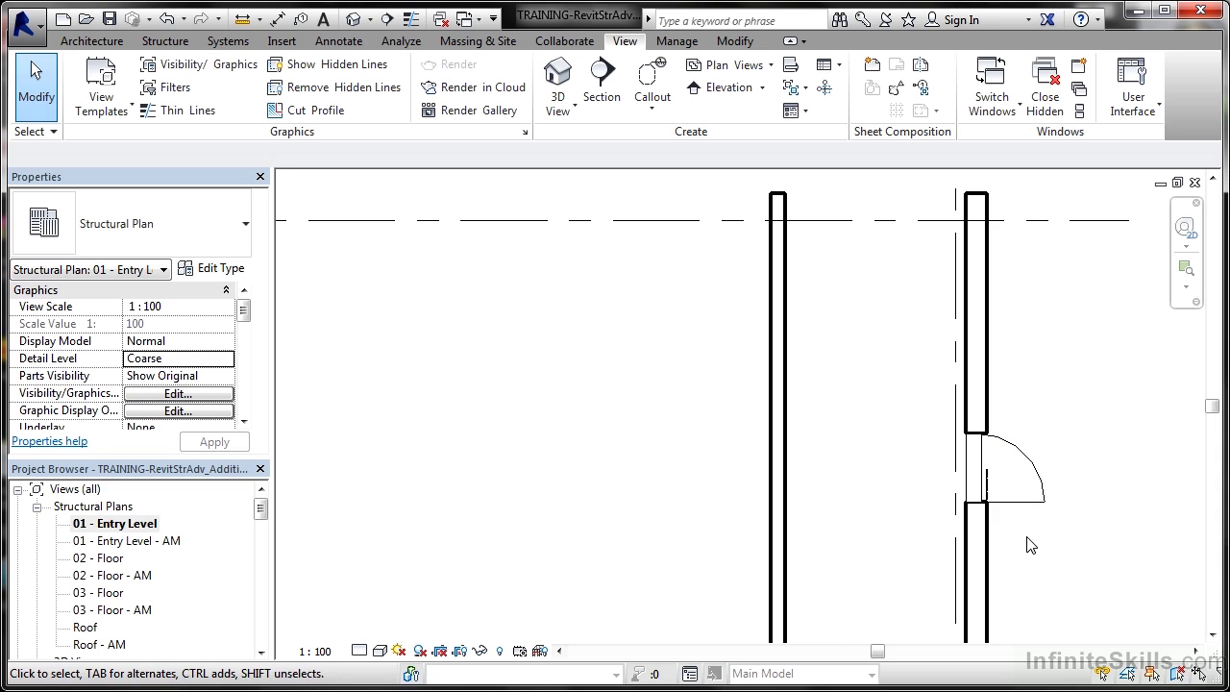
left_click(1027, 469)
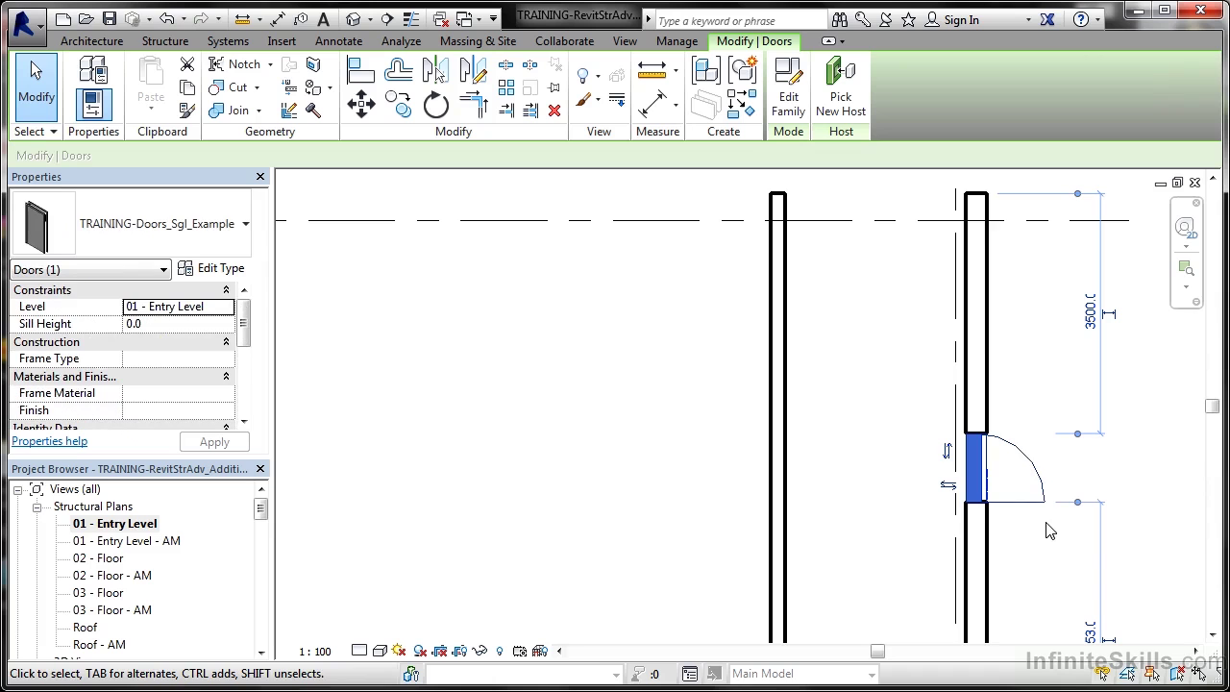
left_click(946, 486)
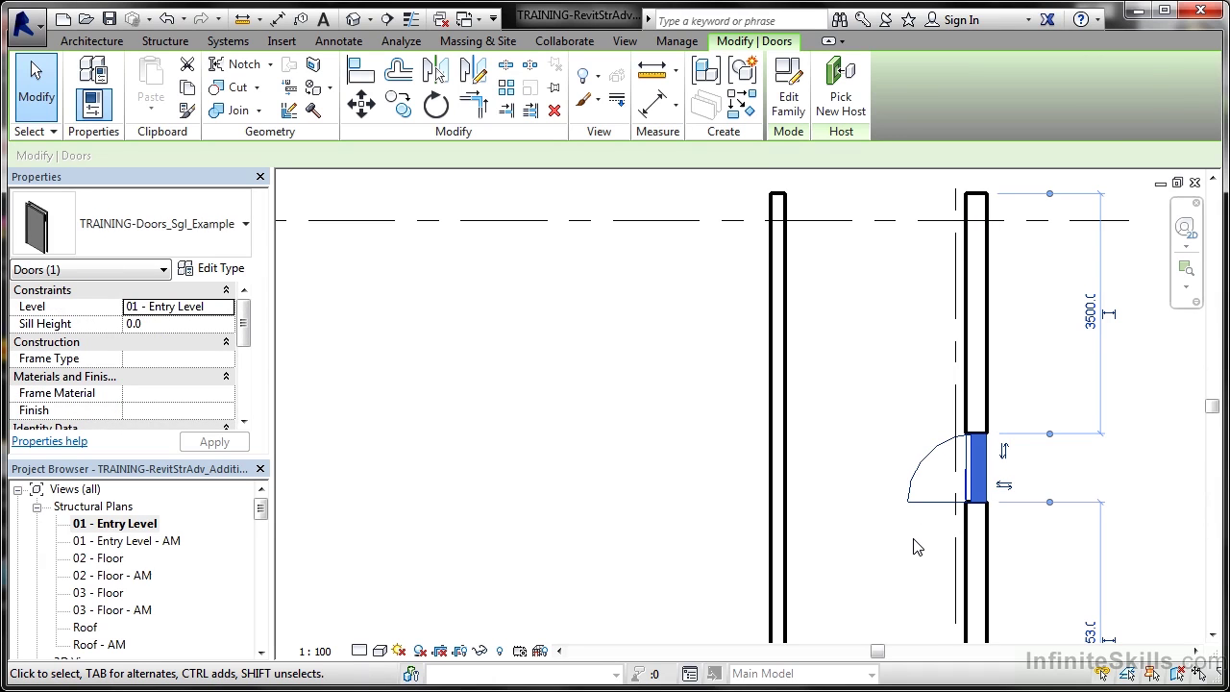
left_click(624, 427)
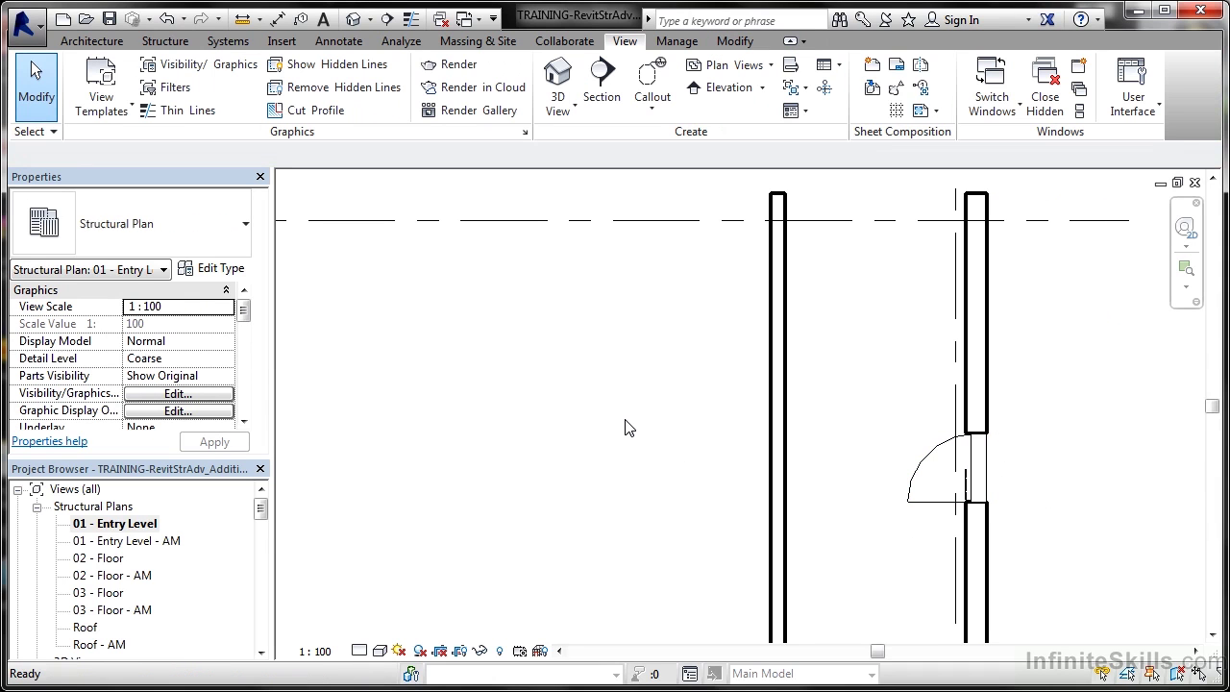
left_click_drag(265, 504, 266, 525)
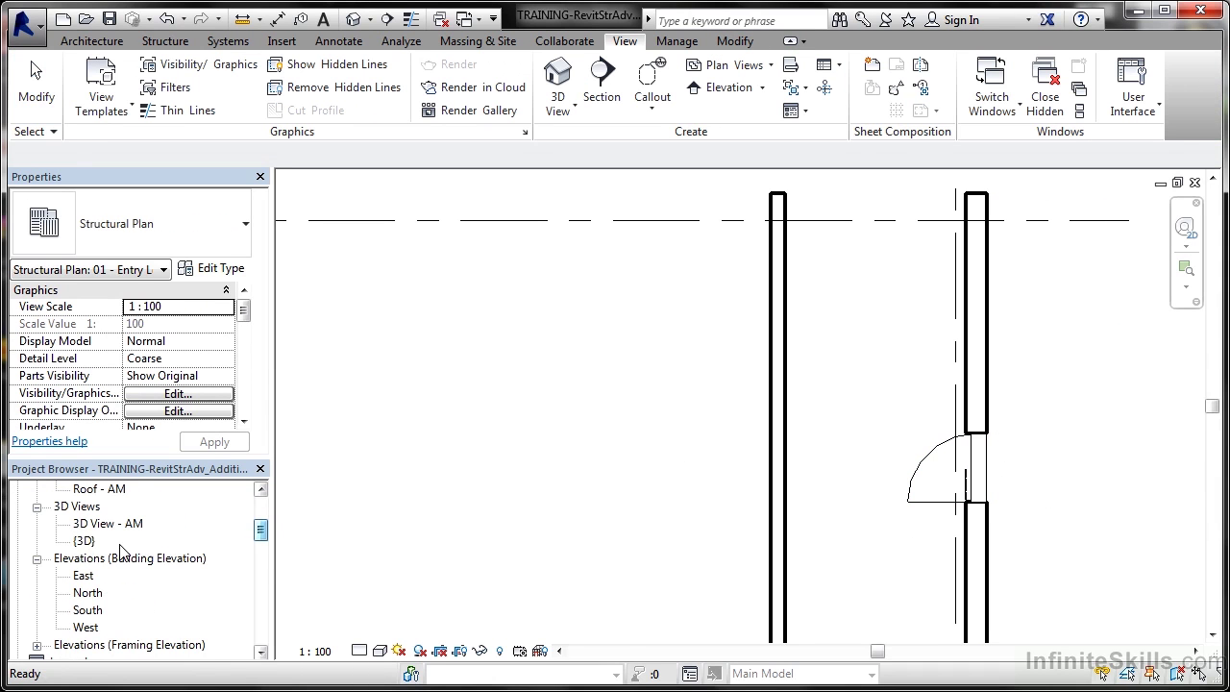
Show the flipped door in the project's 3D view and select TRAINING-Doors_Sgl_Example under Families > Doors.
double_click(84, 540)
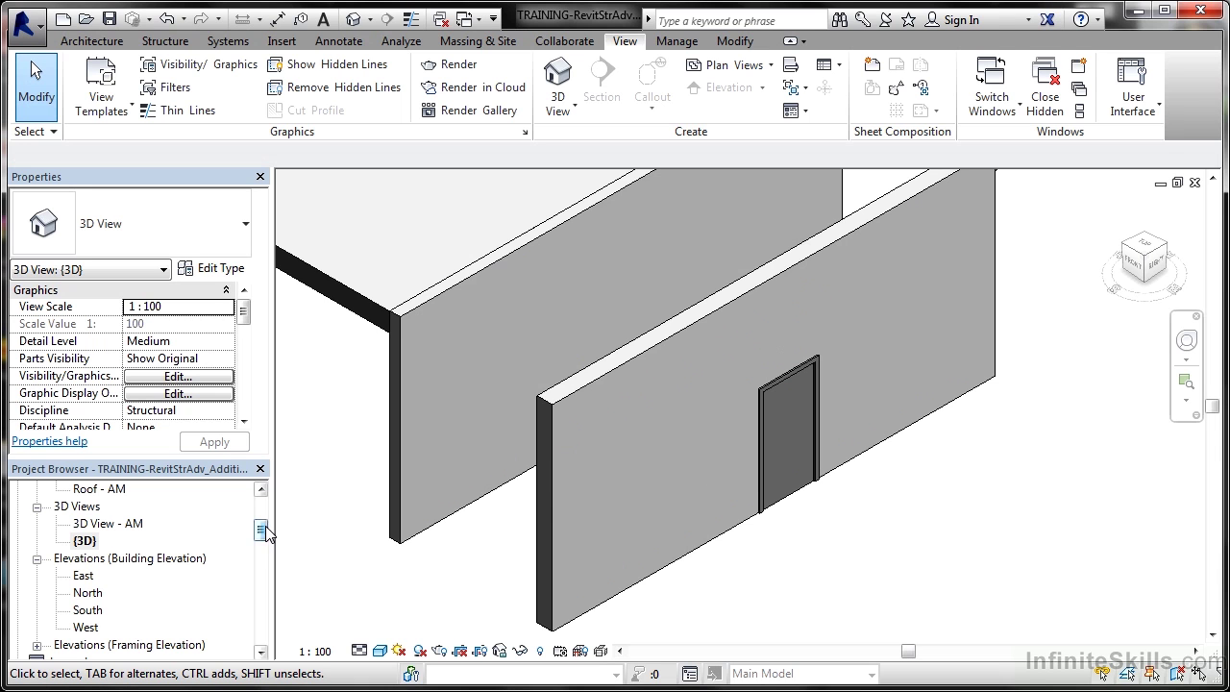
left_click_drag(266, 533, 272, 583)
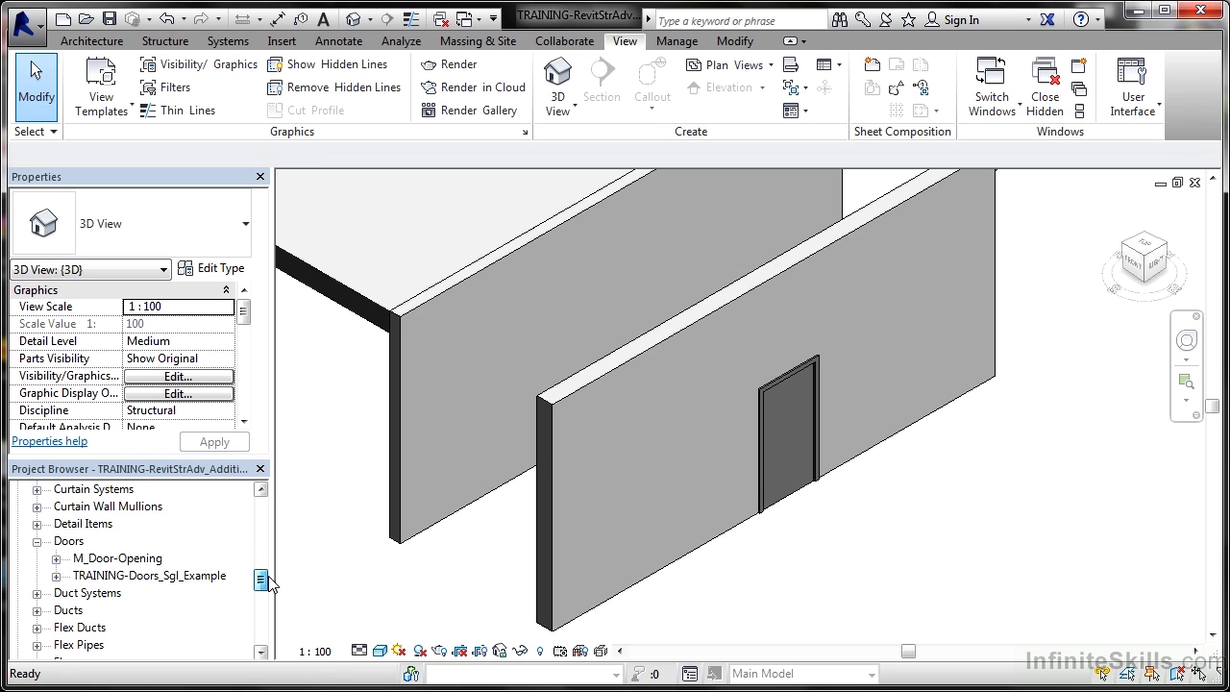
left_click(111, 577)
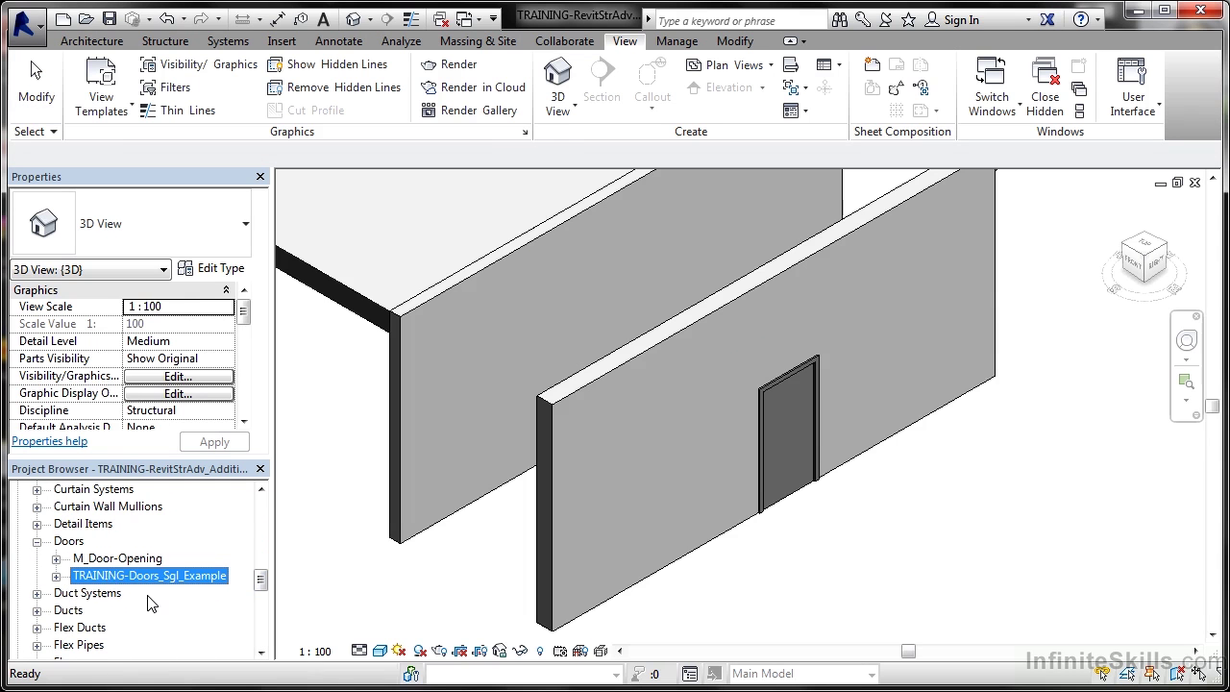